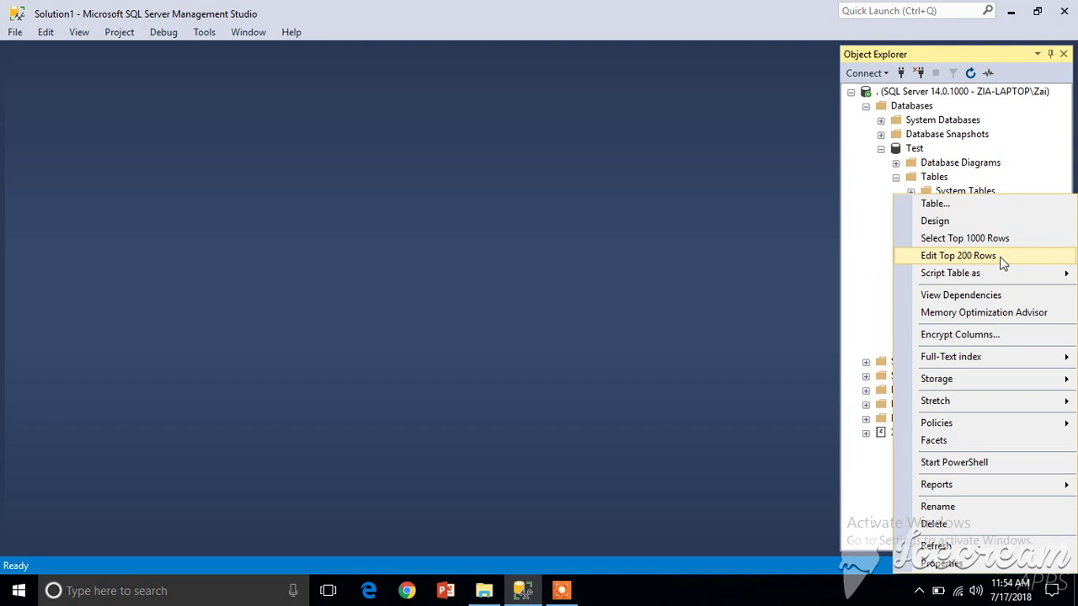
Open the top 200 rows of the dbo.tbl_person table for editing.
click(1002, 263)
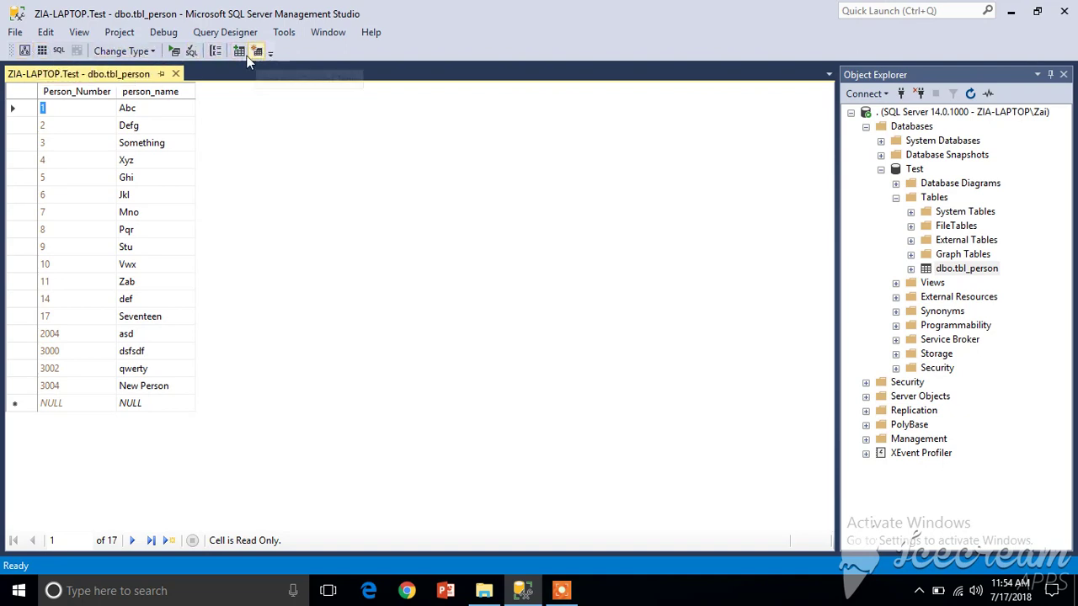
Hide the Query Designer toolbar and show it again.
click(86, 37)
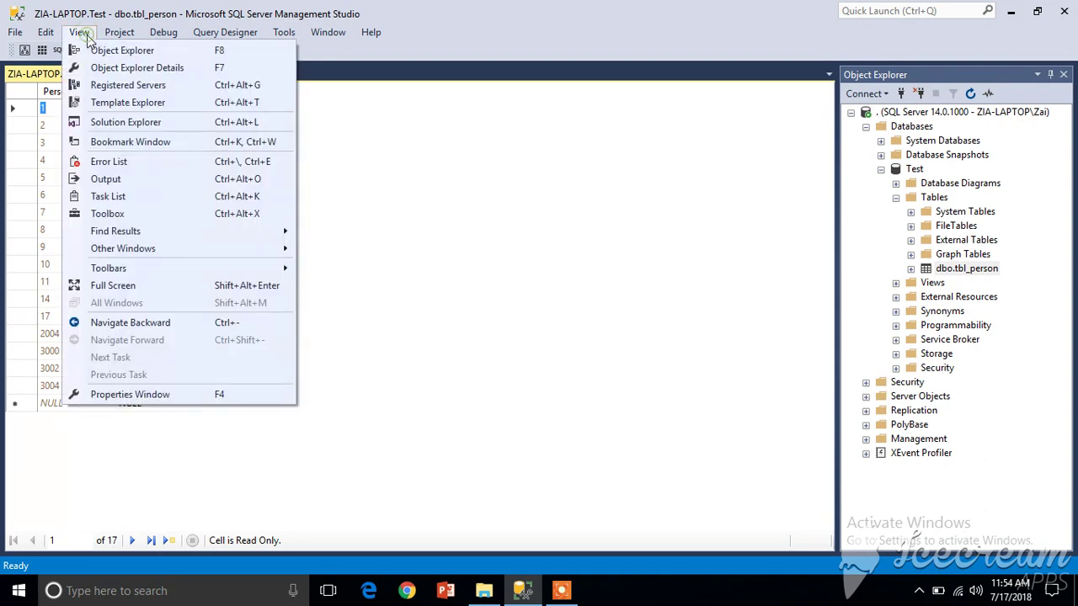
click(138, 270)
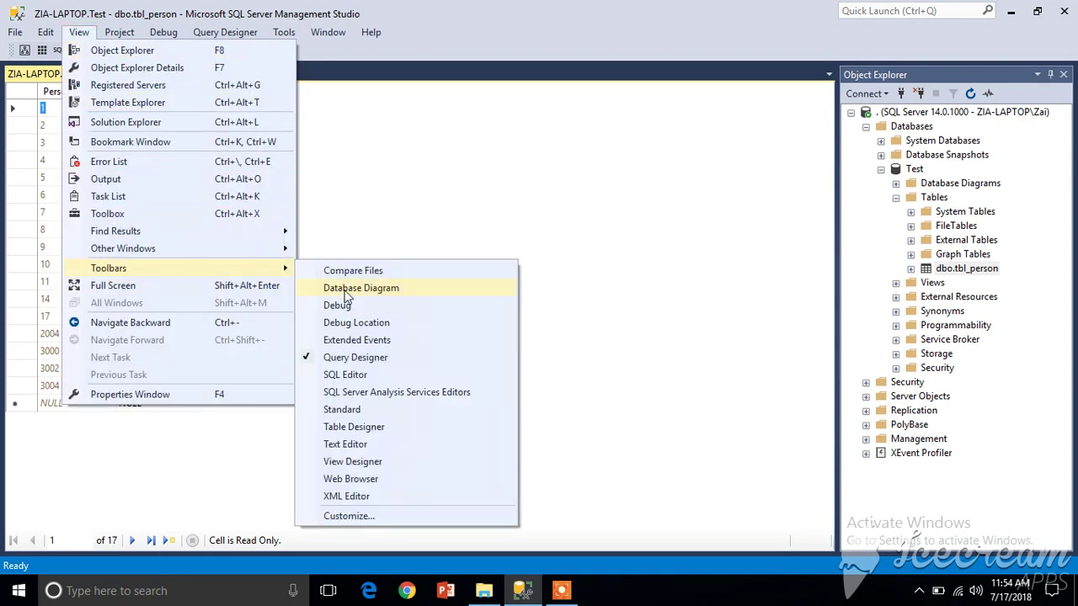
click(345, 362)
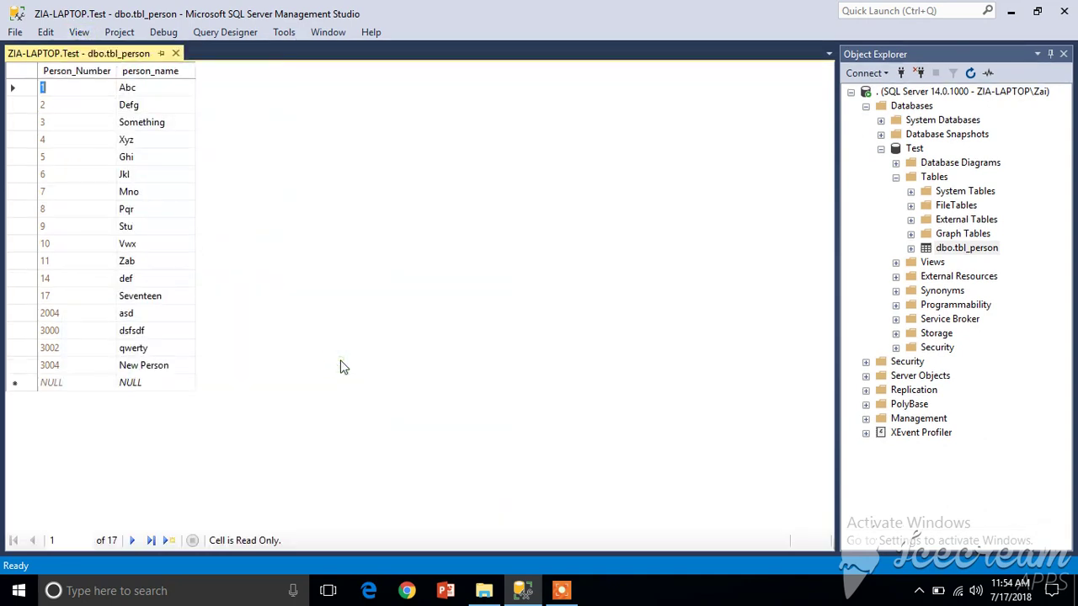
click(79, 34)
mouse_move(168, 276)
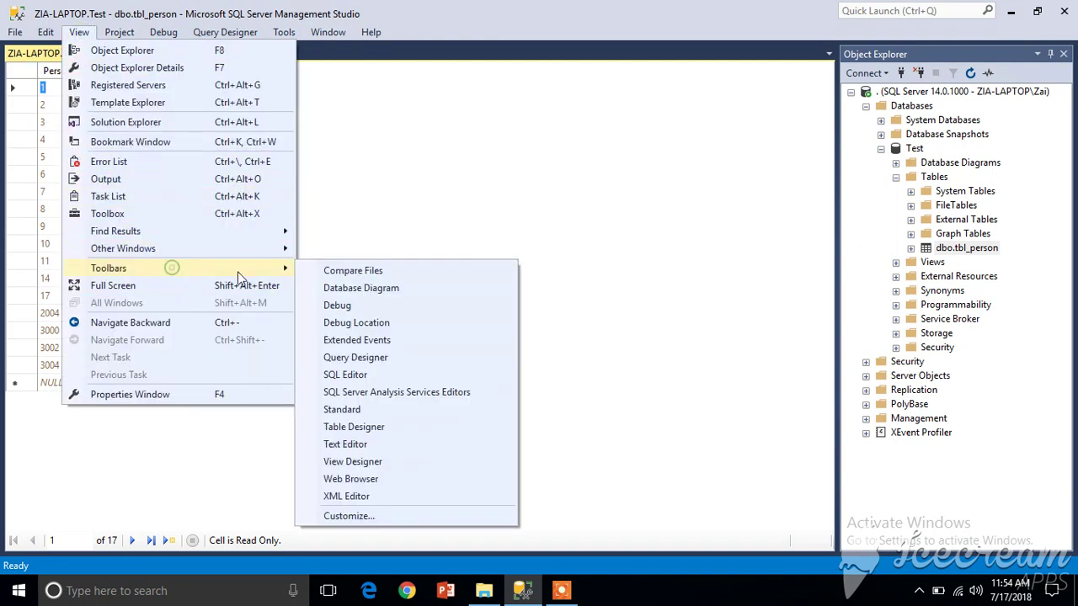
click(327, 362)
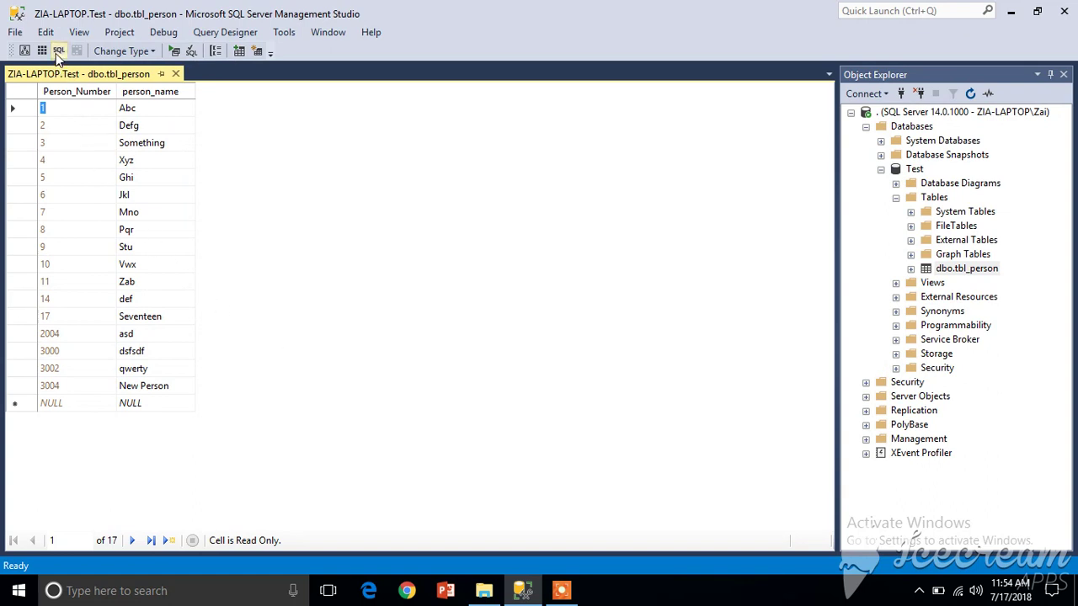
Show the SQL pane behind the dbo.tbl_person rows and shrink it to give the results grid more height.
drag(75, 123, 162, 392)
click(163, 391)
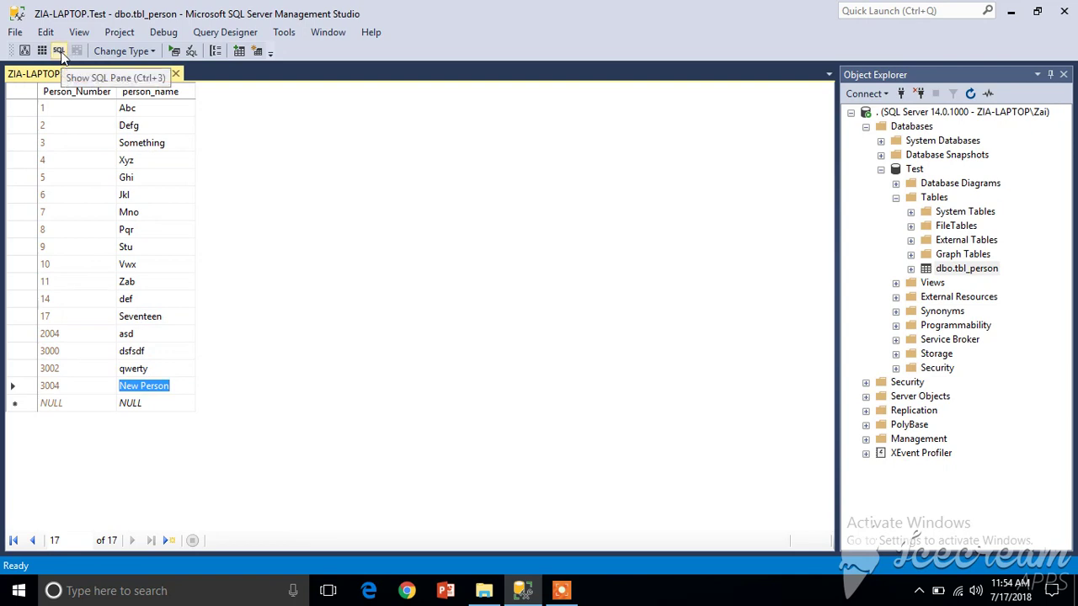
click(59, 53)
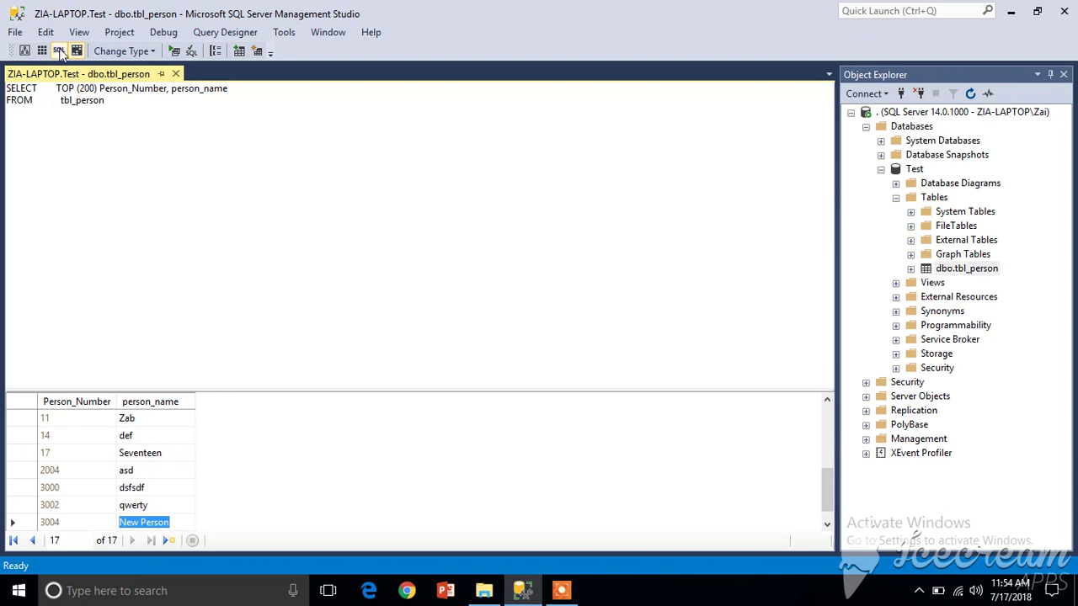
double_click(118, 115)
key(ctrl+a)
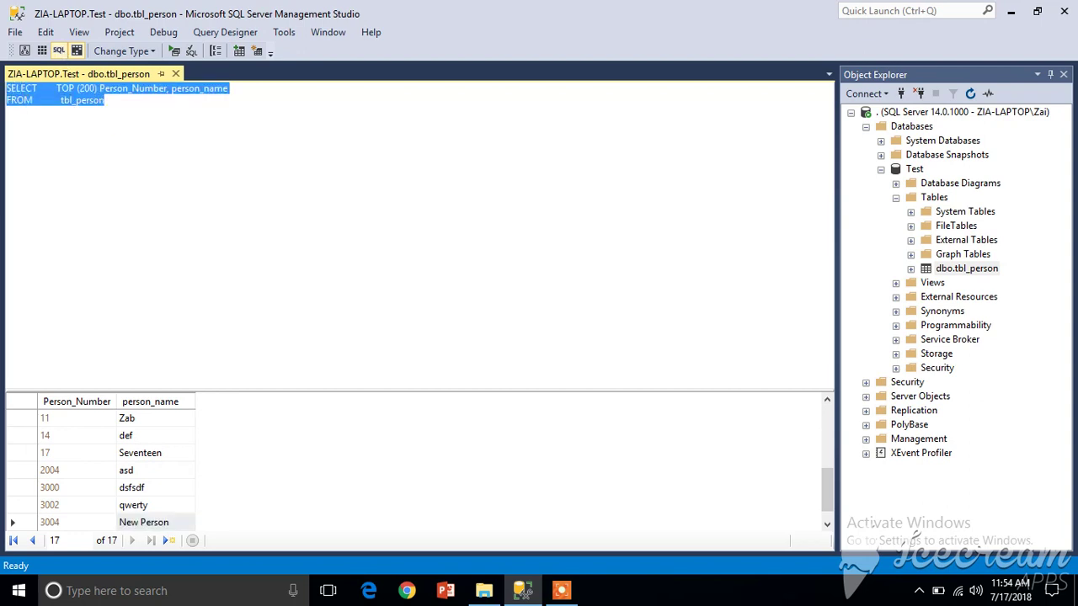
click(151, 282)
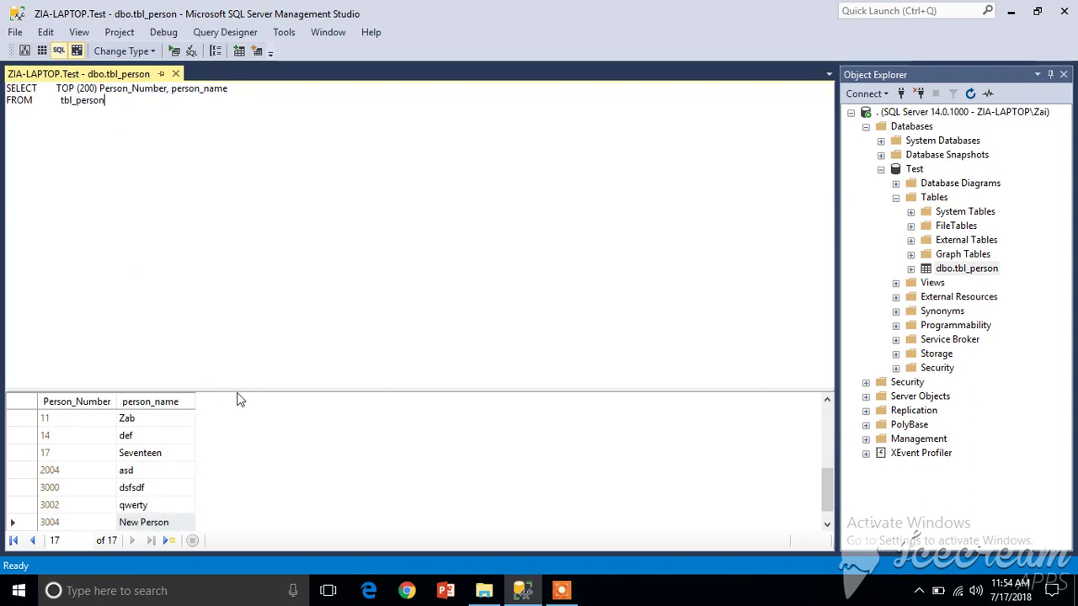
drag(238, 391, 215, 169)
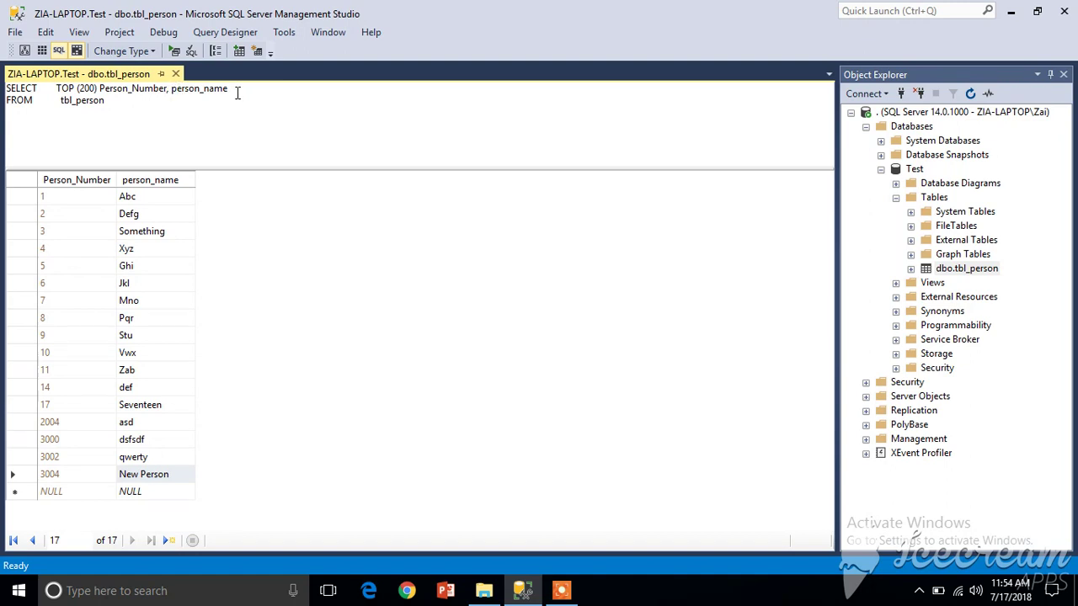
Remove the person_name column from the SELECT statement and execute the query.
drag(234, 90, 172, 91)
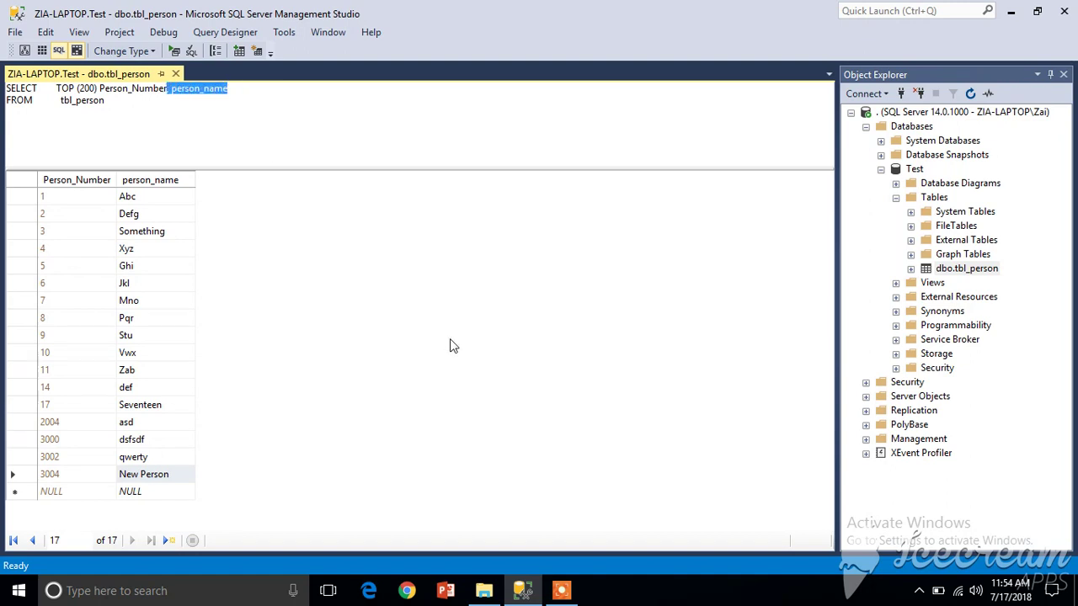
key(Delete)
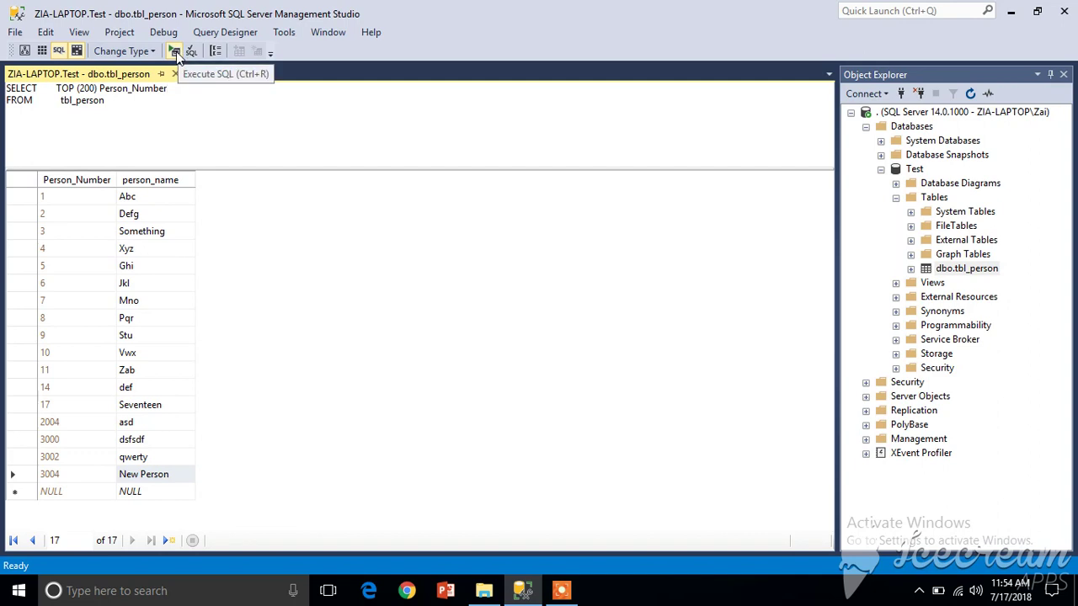
click(175, 53)
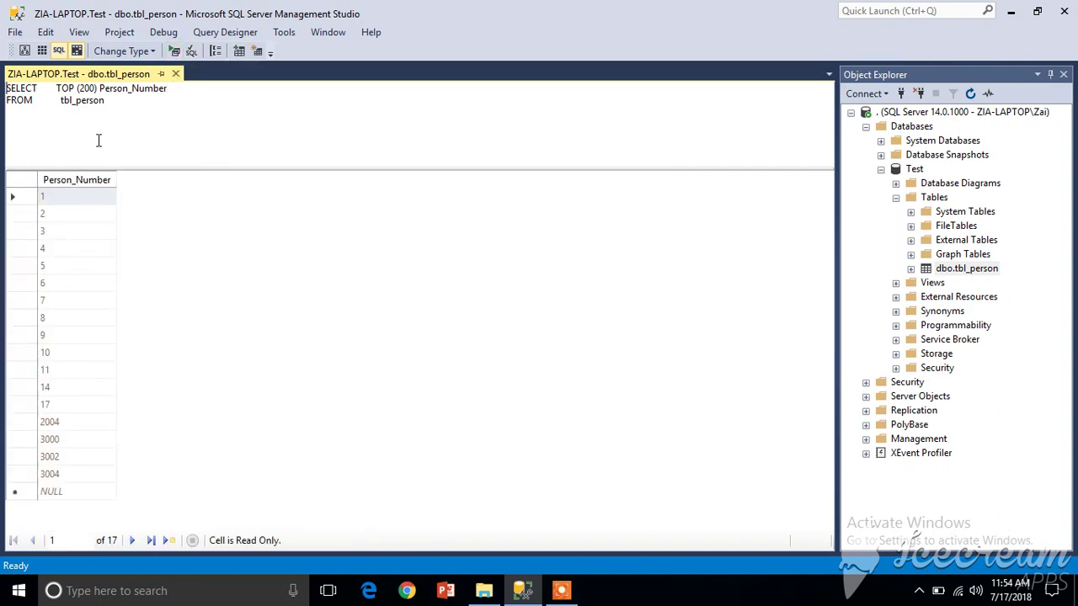
Replace TOP (200) Person_Number in the SELECT statement with * and execute the query.
drag(56, 88, 177, 84)
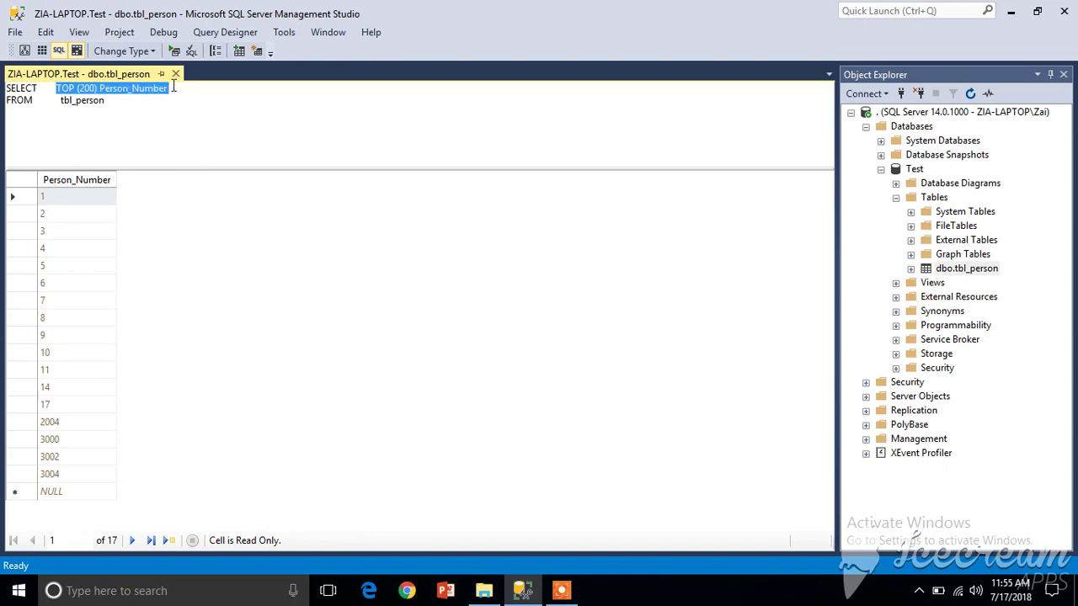
text(*)
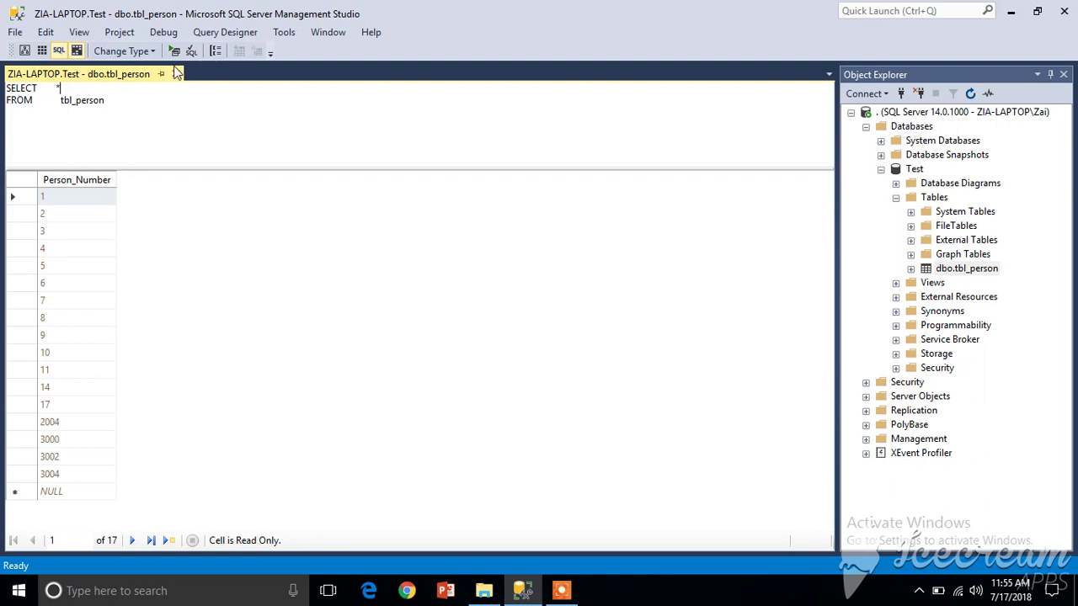
click(174, 51)
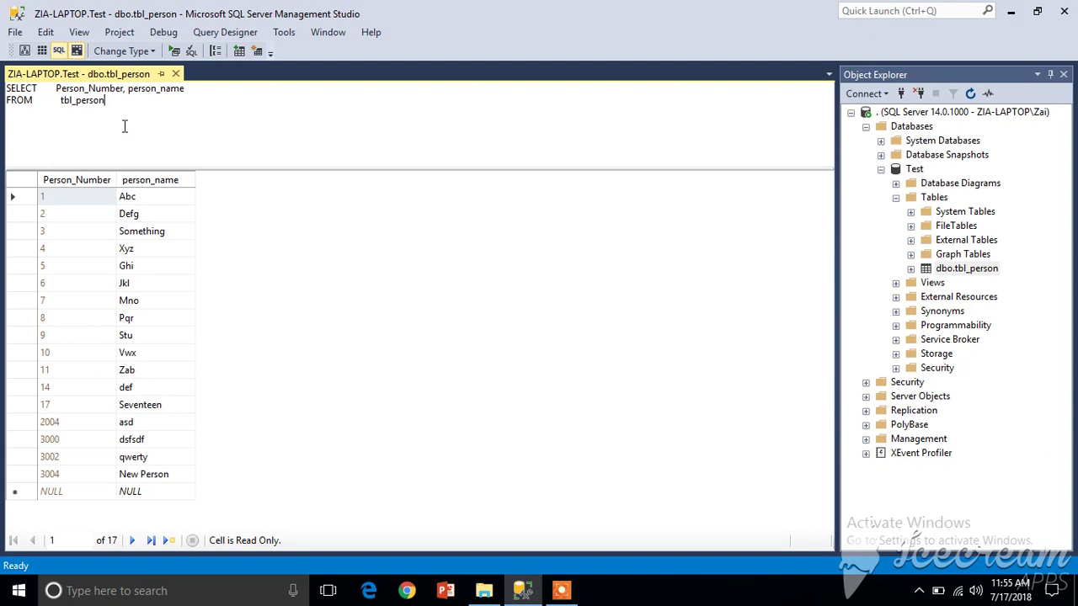
drag(127, 114, 2, 95)
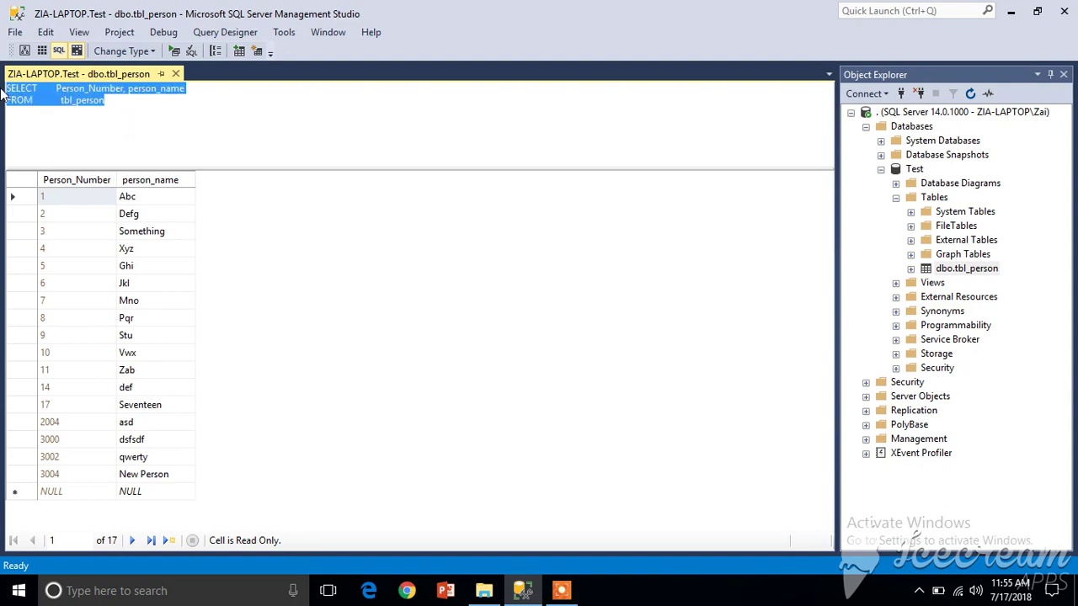
click(134, 120)
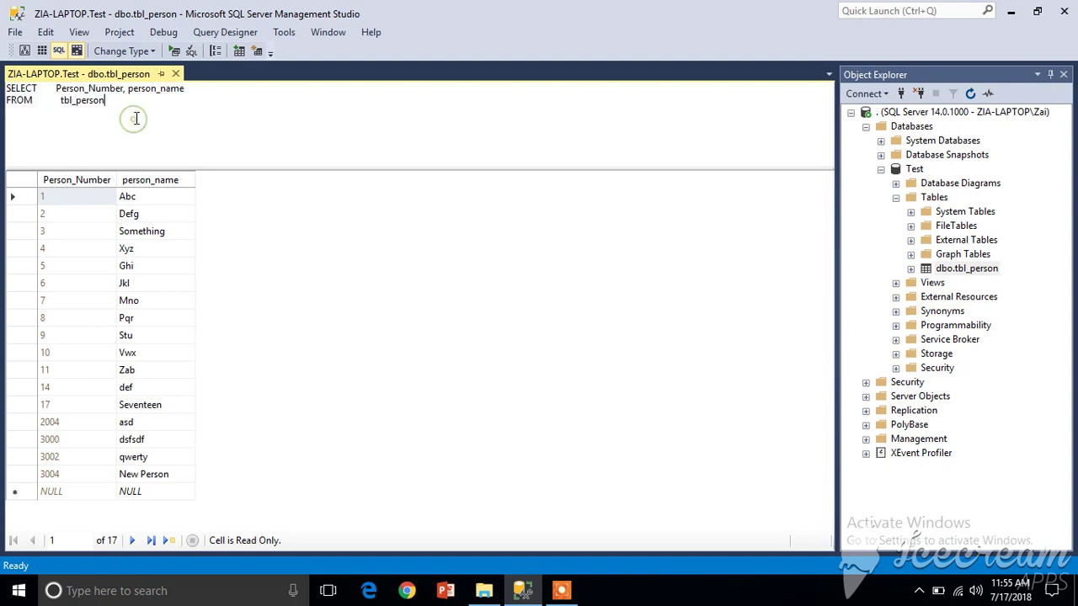
Show the criteria pane, hide the SQL pane and shrink the criteria pane to enlarge the results grid.
click(42, 52)
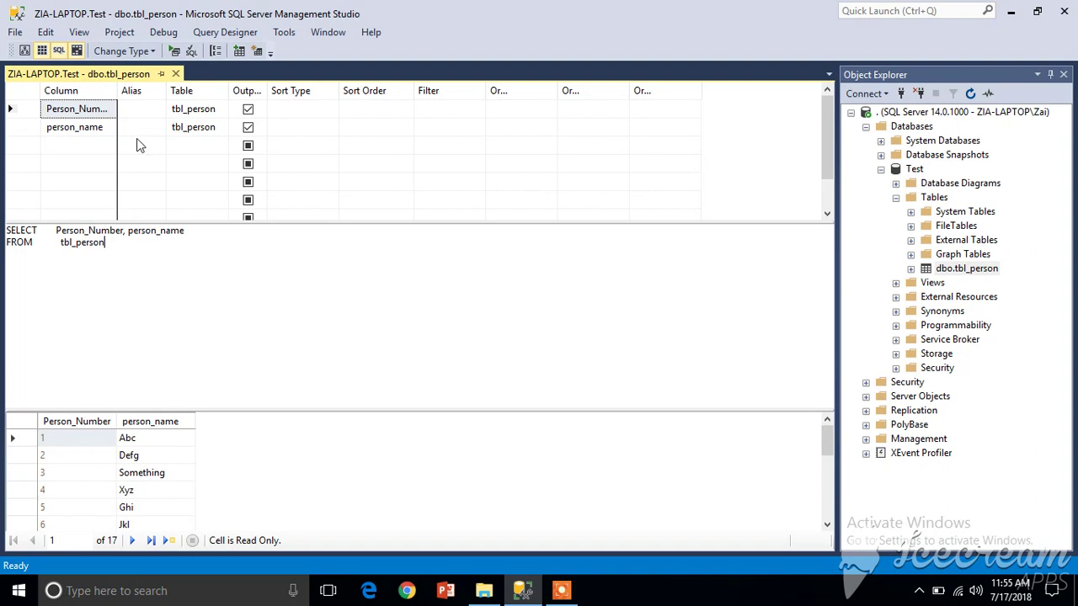
click(59, 52)
drag(229, 316, 226, 192)
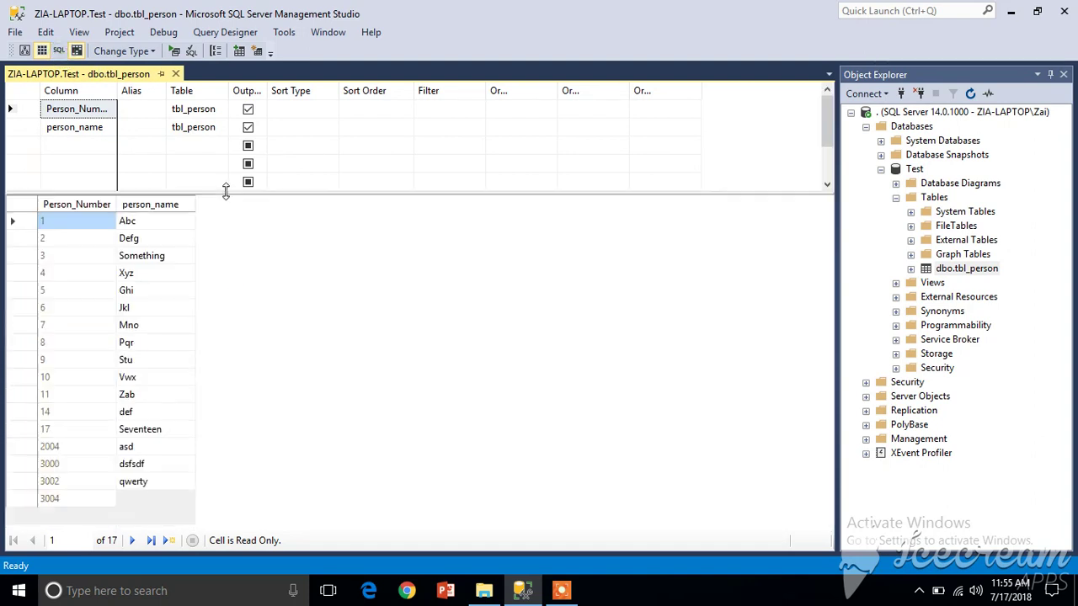
Exclude Person_Number from the query output, widen the Output column and execute the query.
click(248, 109)
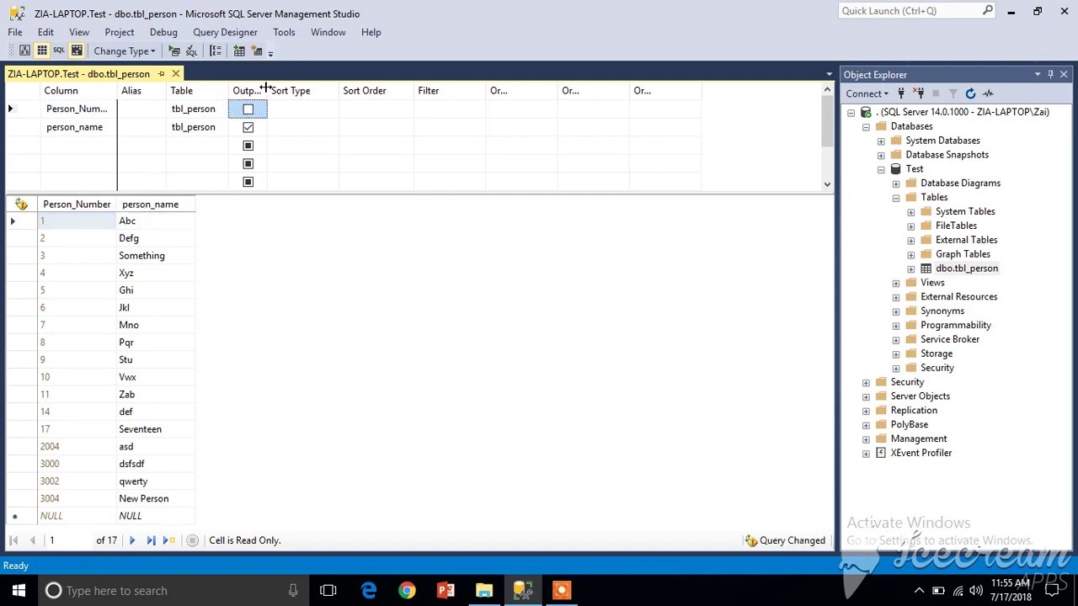
drag(266, 88, 313, 89)
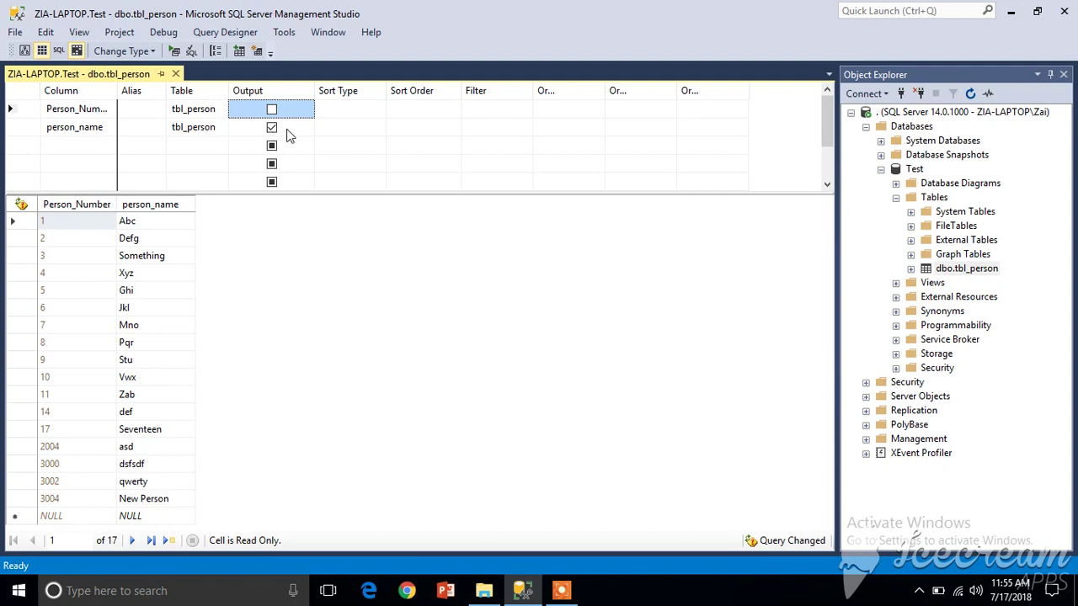
click(175, 52)
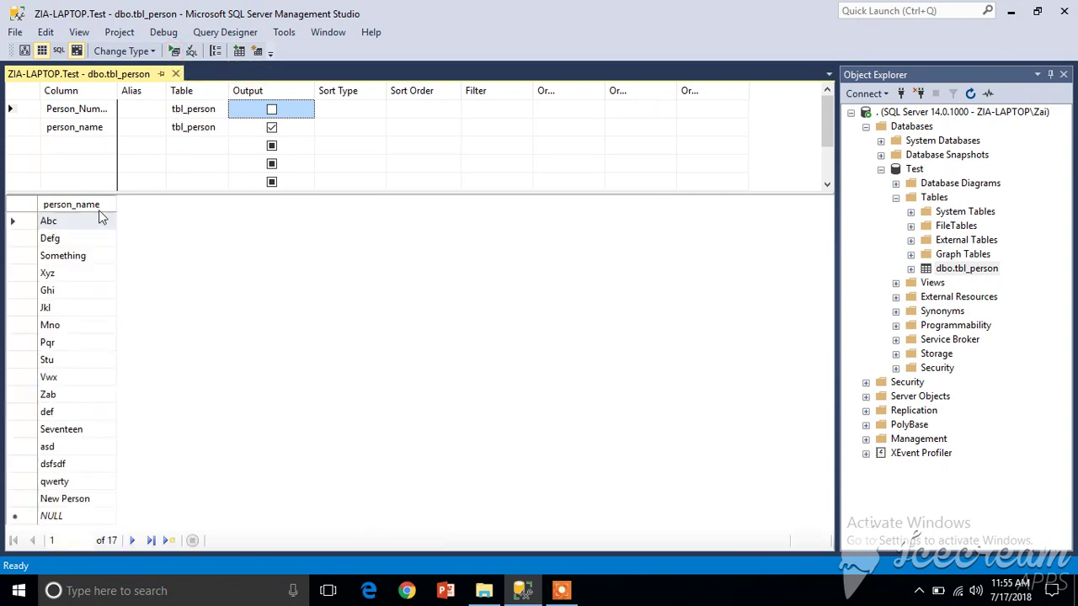
Exclude person_name from the output, include Person_Number instead and execute the query.
click(271, 127)
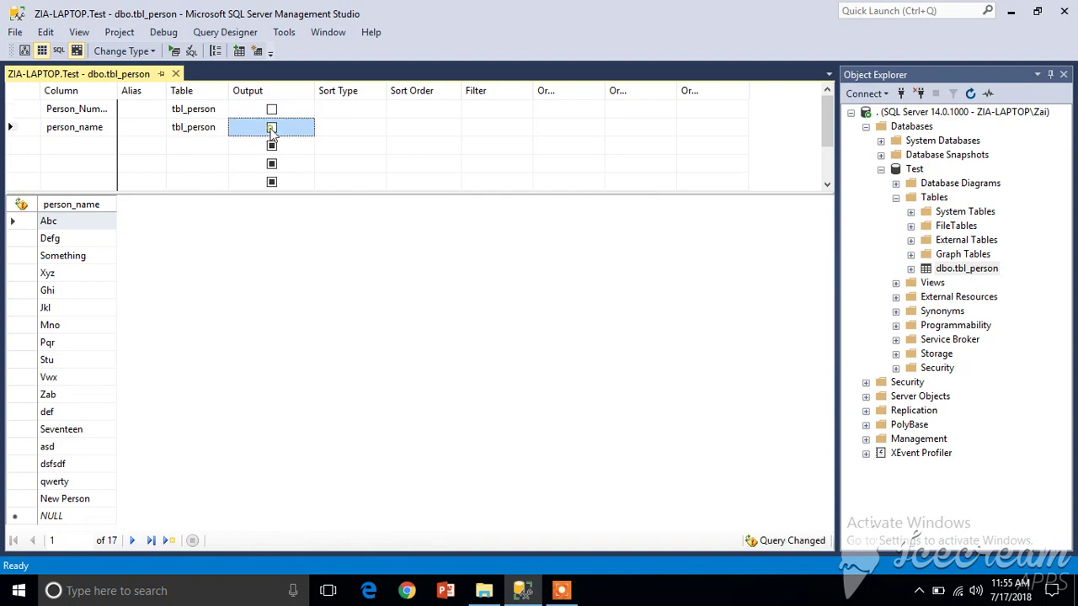
click(270, 109)
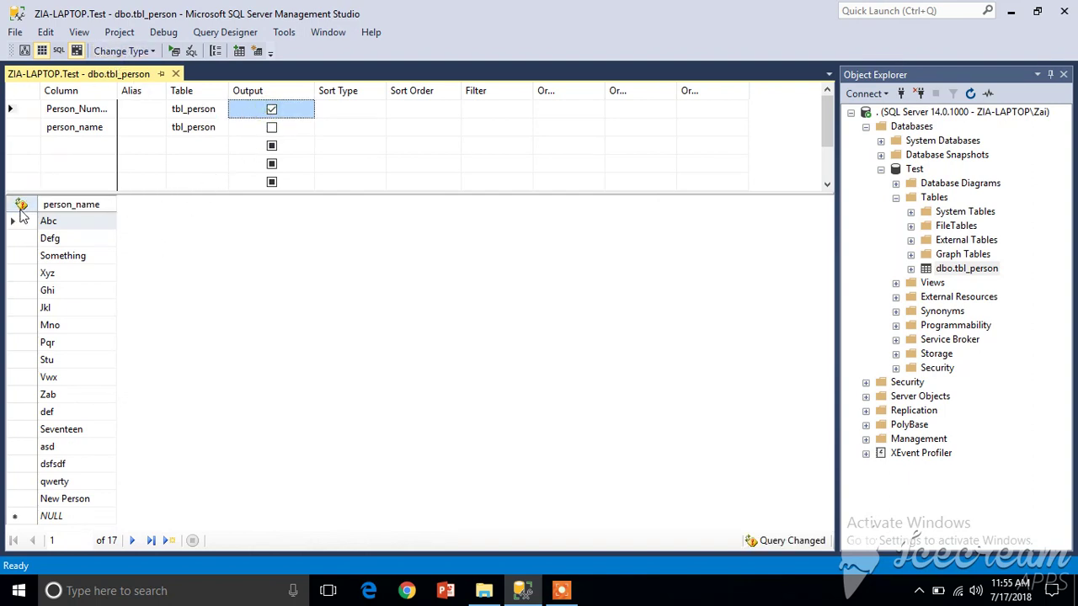
mouse_move(22, 207)
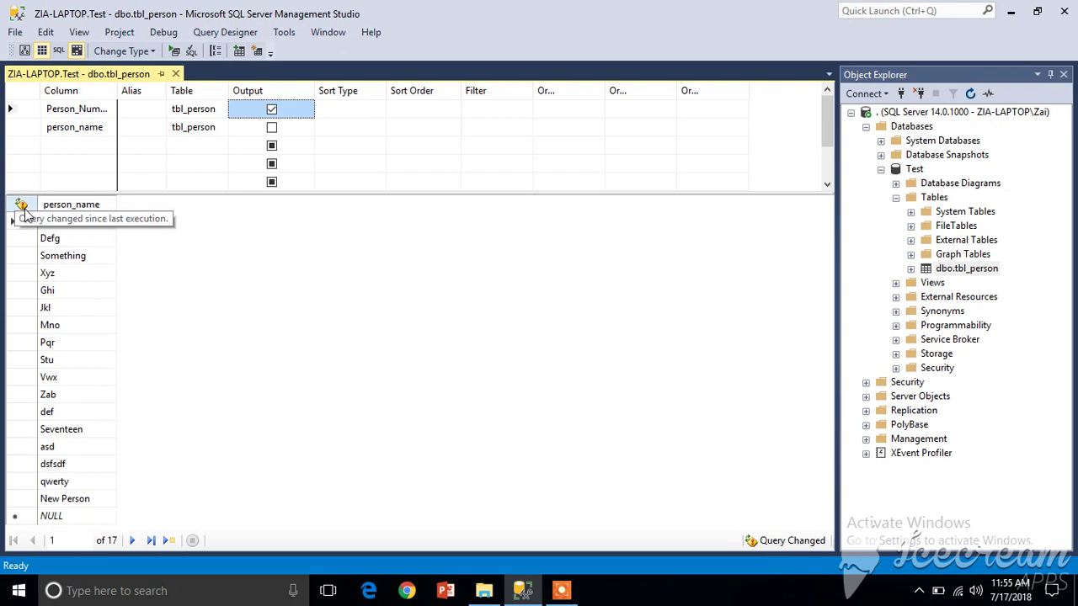
click(174, 51)
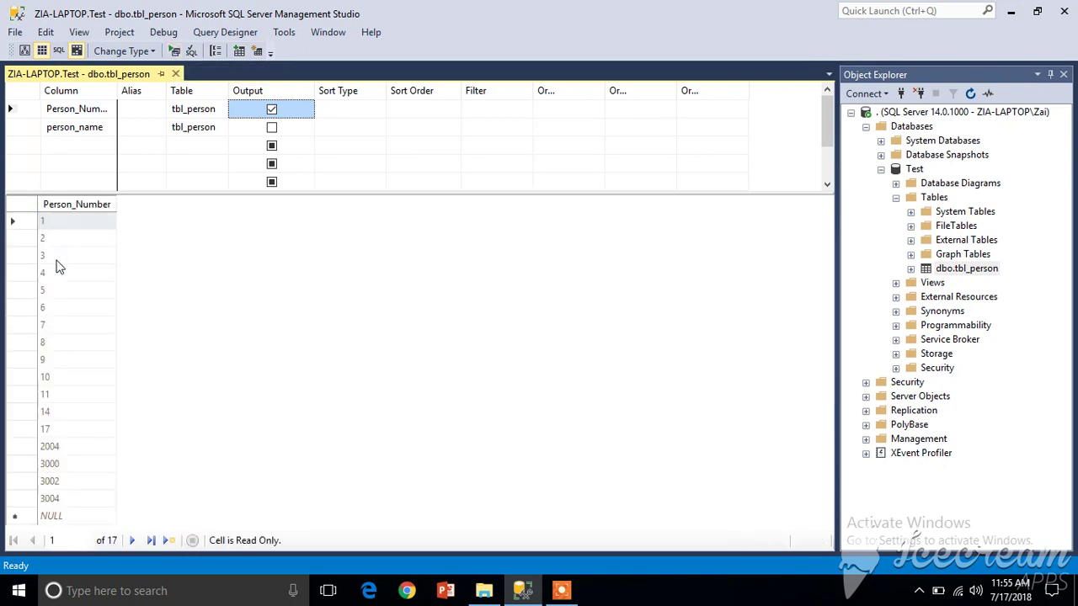
Include person_name in the output again and execute the query.
click(271, 128)
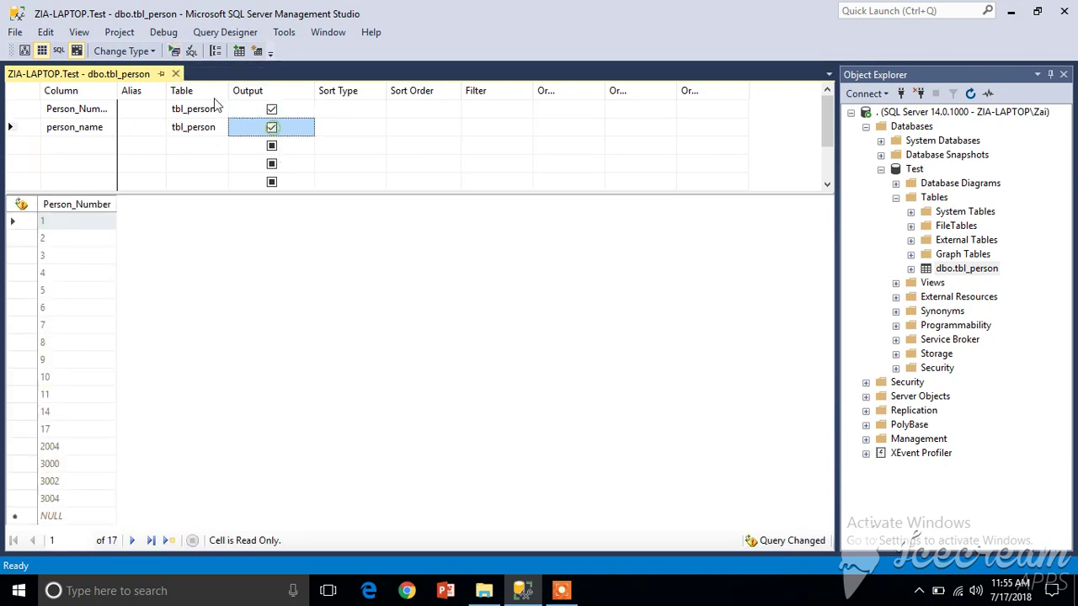
click(174, 51)
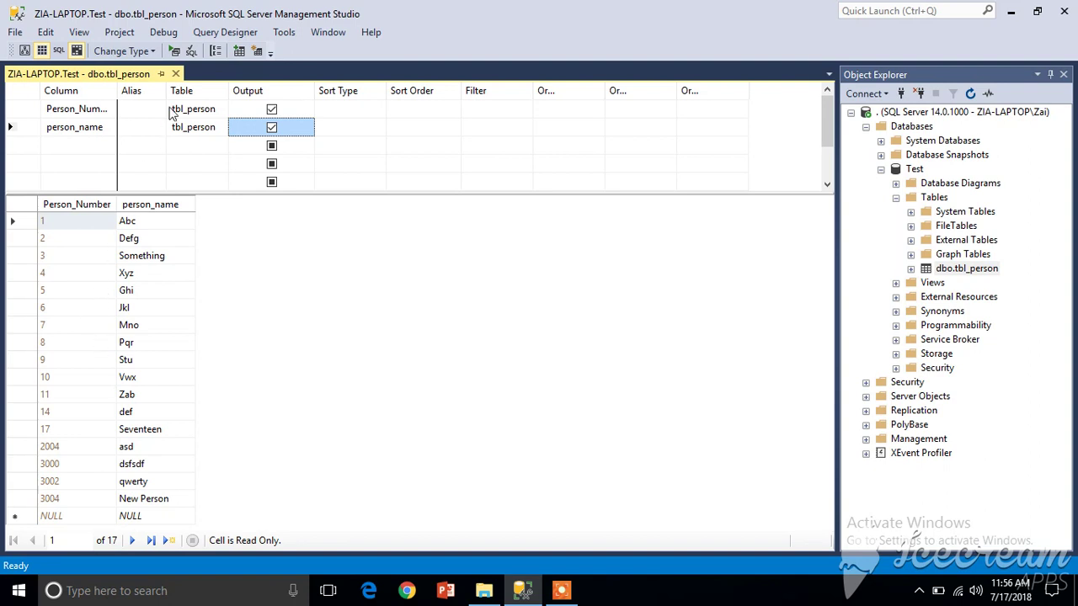
Widen the Alias column, give Person_Number the alias Number and execute the query.
drag(167, 90, 212, 90)
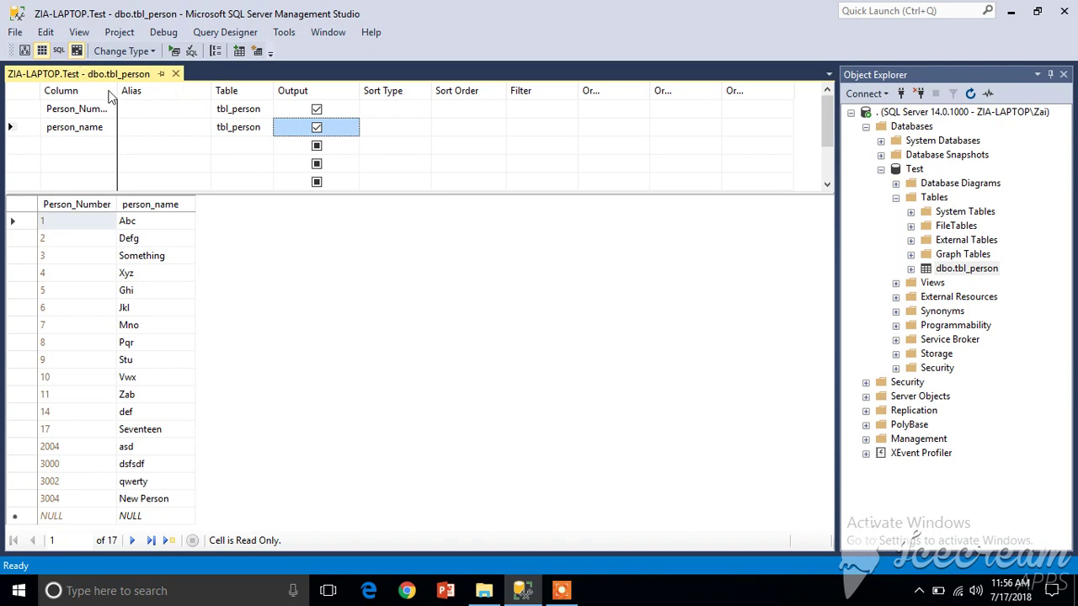
click(315, 126)
click(316, 126)
click(149, 110)
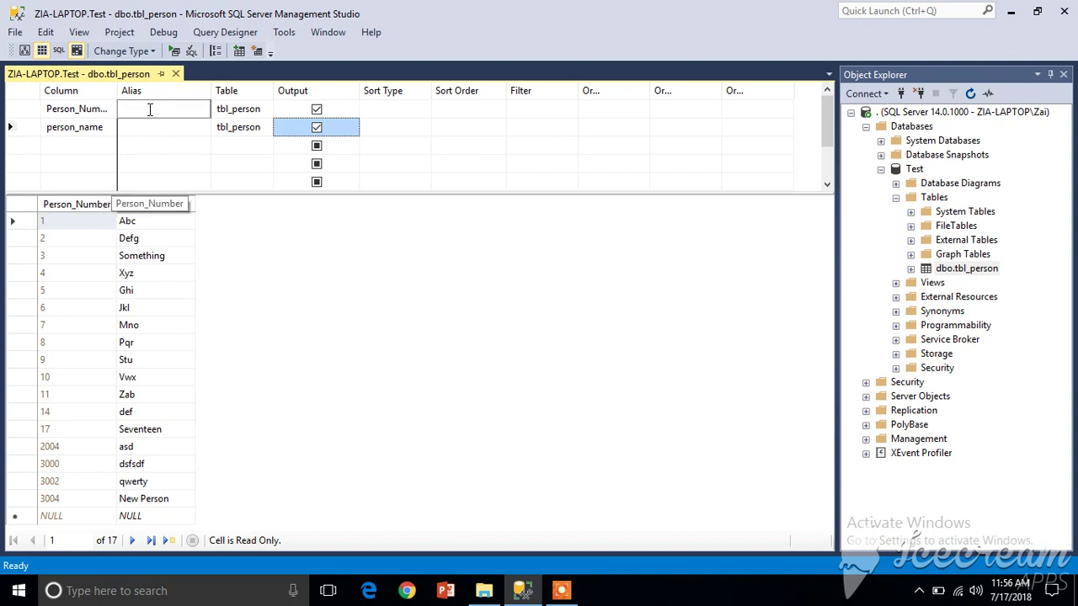
text(Nu)
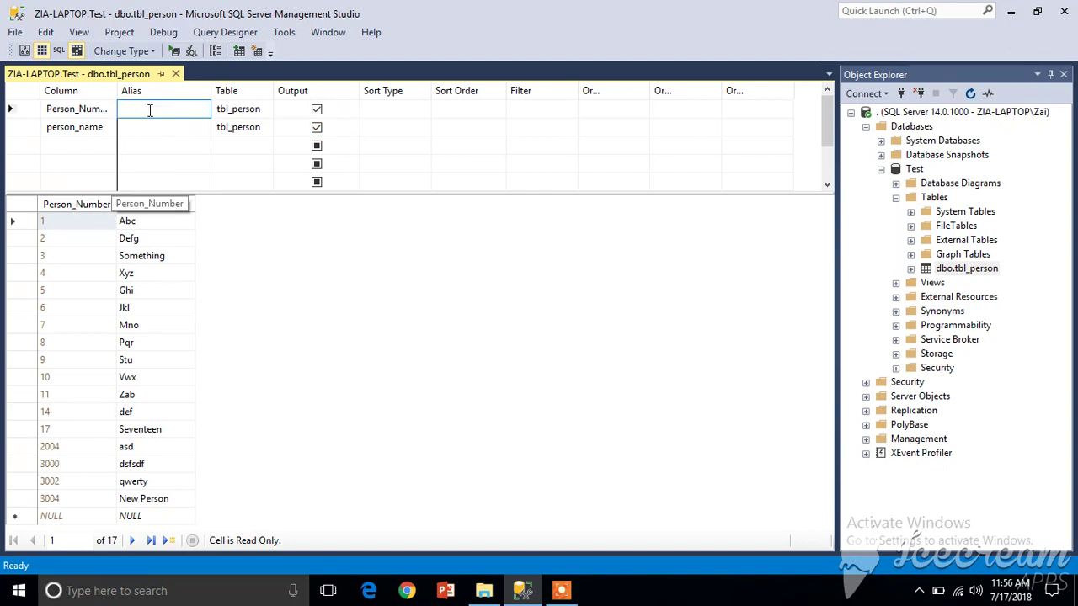
text(mber)
key(Return)
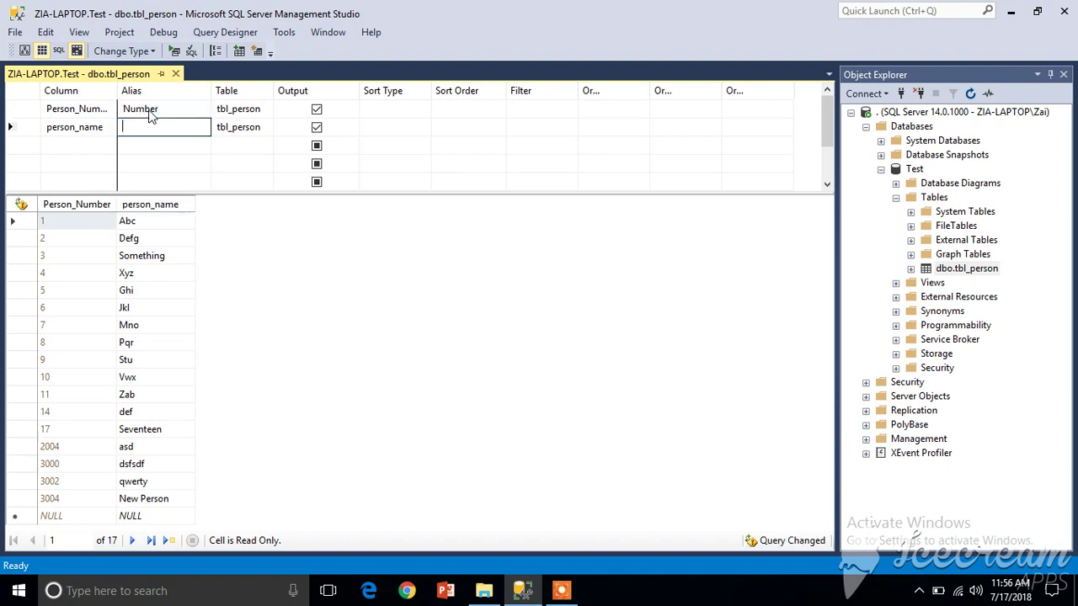
click(175, 53)
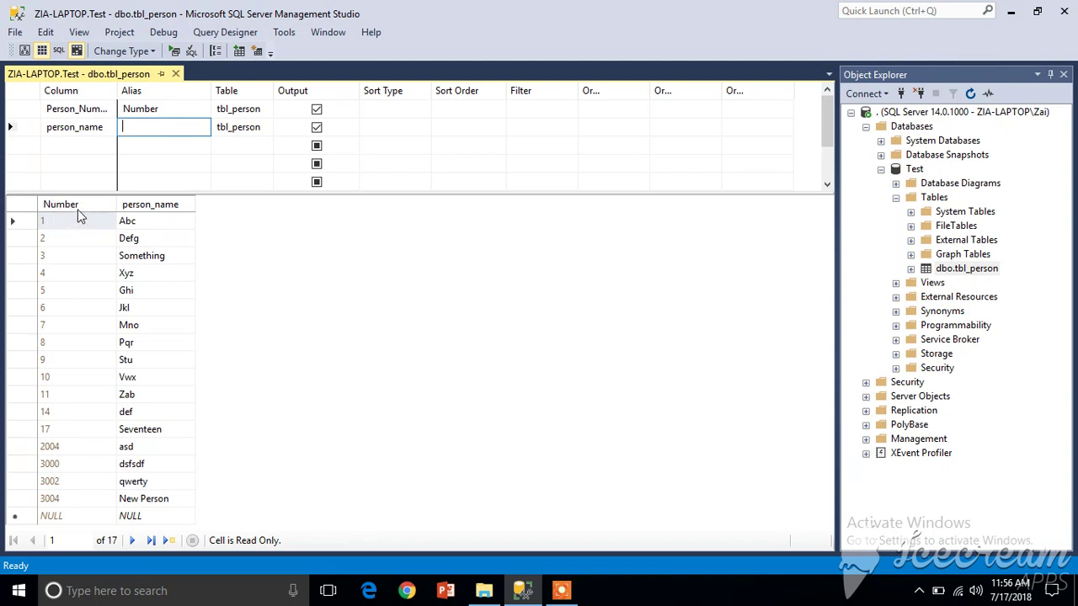
Widen the Column column, give person_name the alias Name and execute the query.
drag(117, 88, 139, 88)
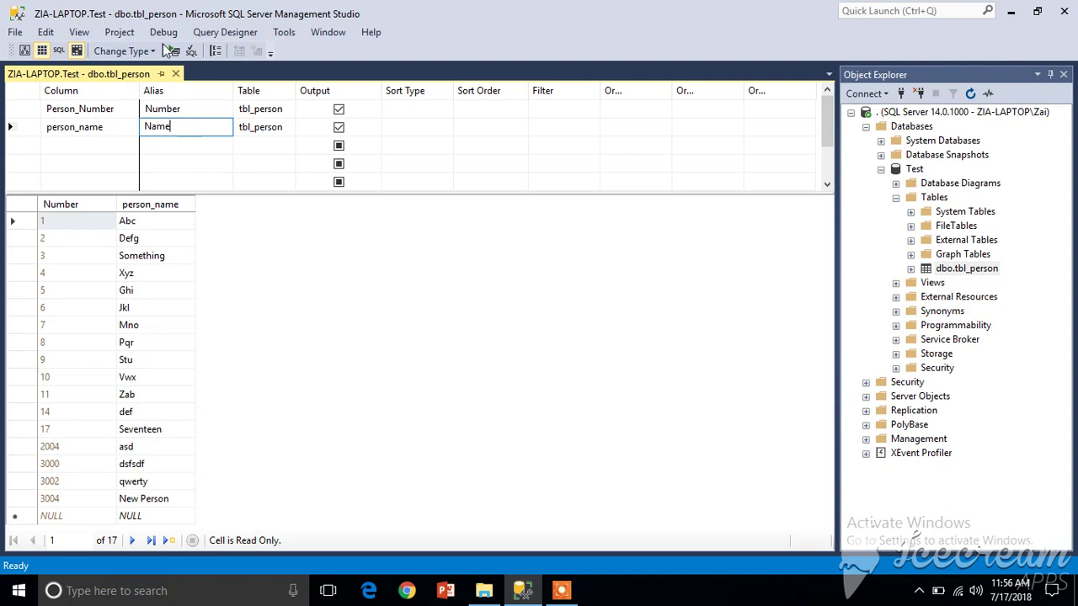
click(174, 51)
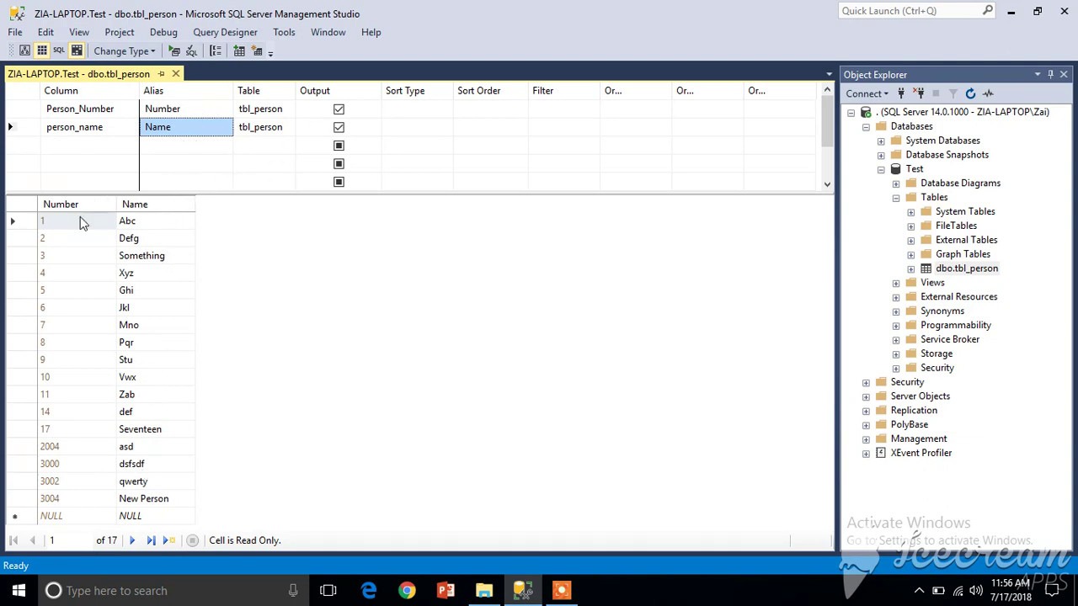
Filter Person_Number to the value 11 and execute the query.
click(23, 344)
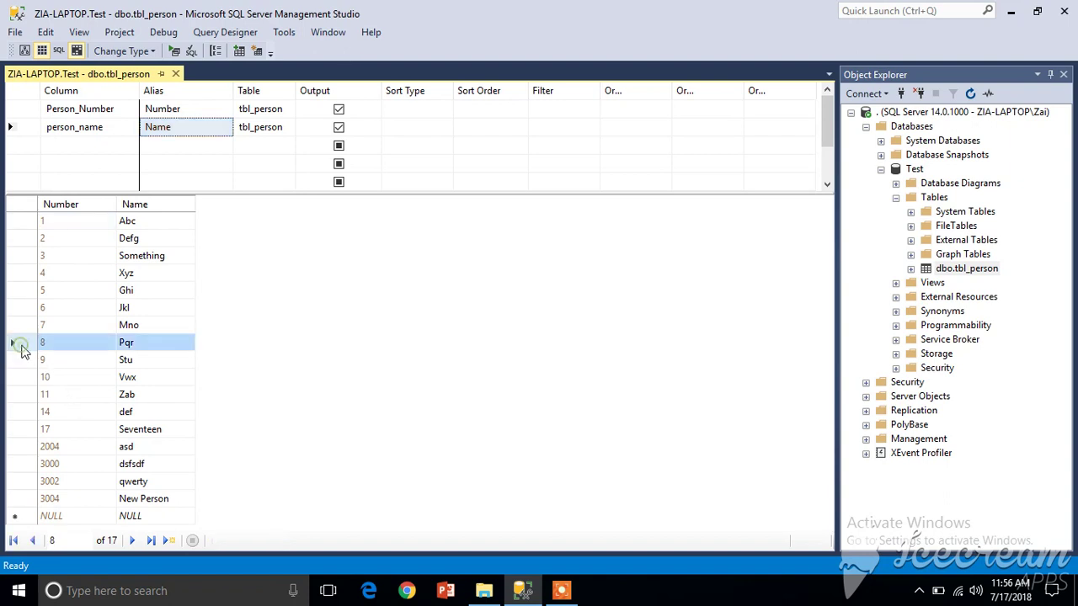
click(27, 398)
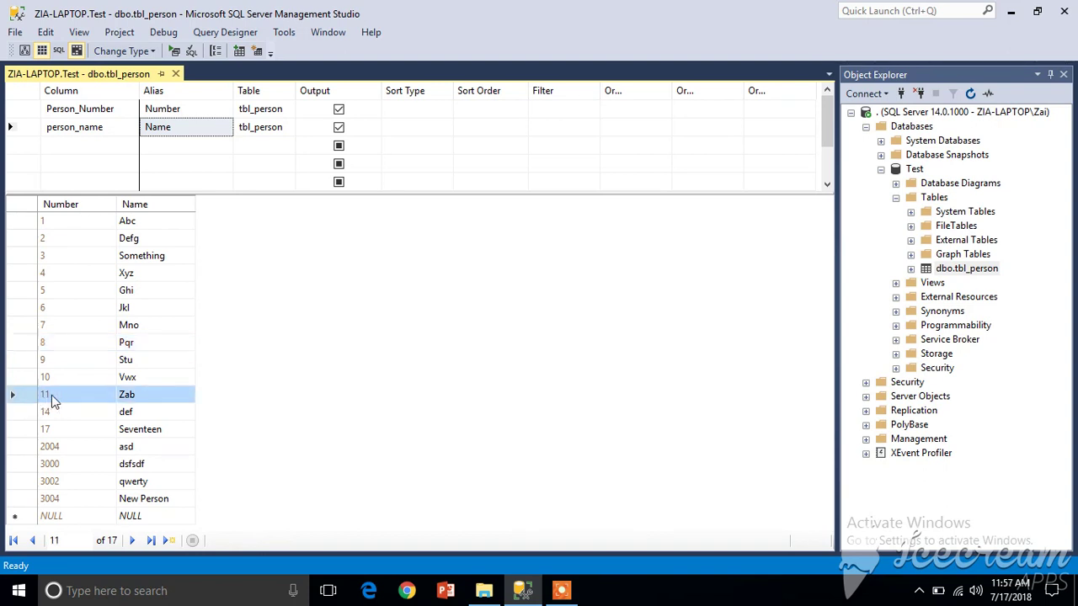
click(51, 396)
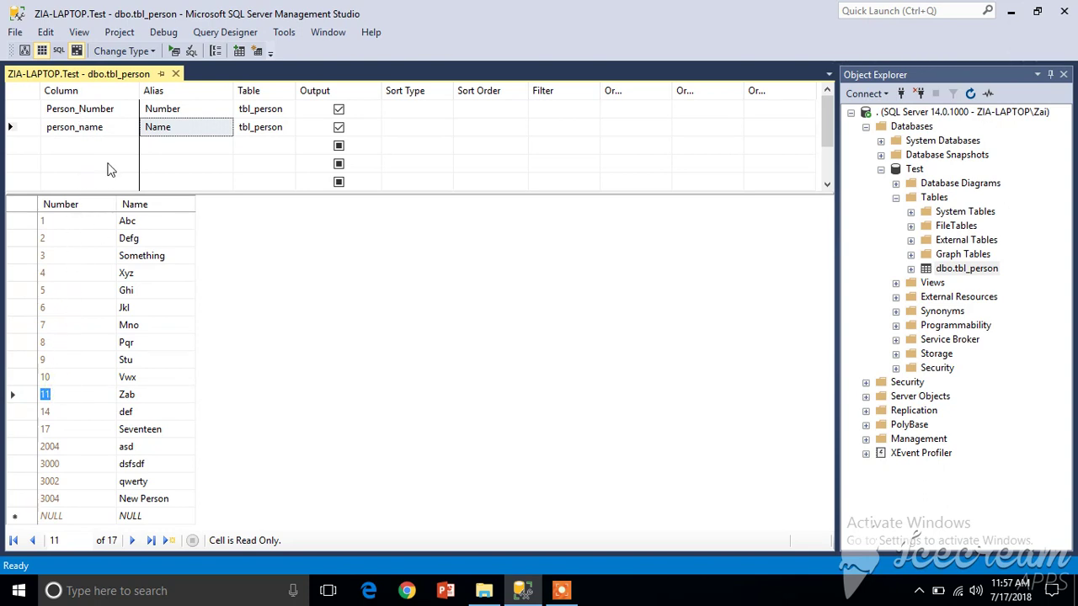
click(113, 108)
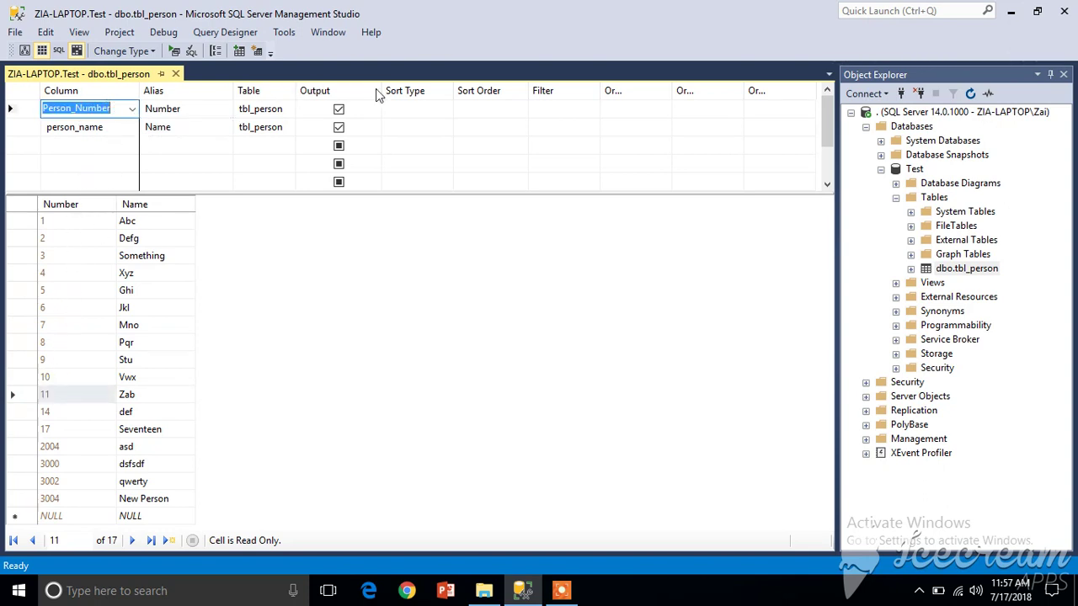
click(547, 110)
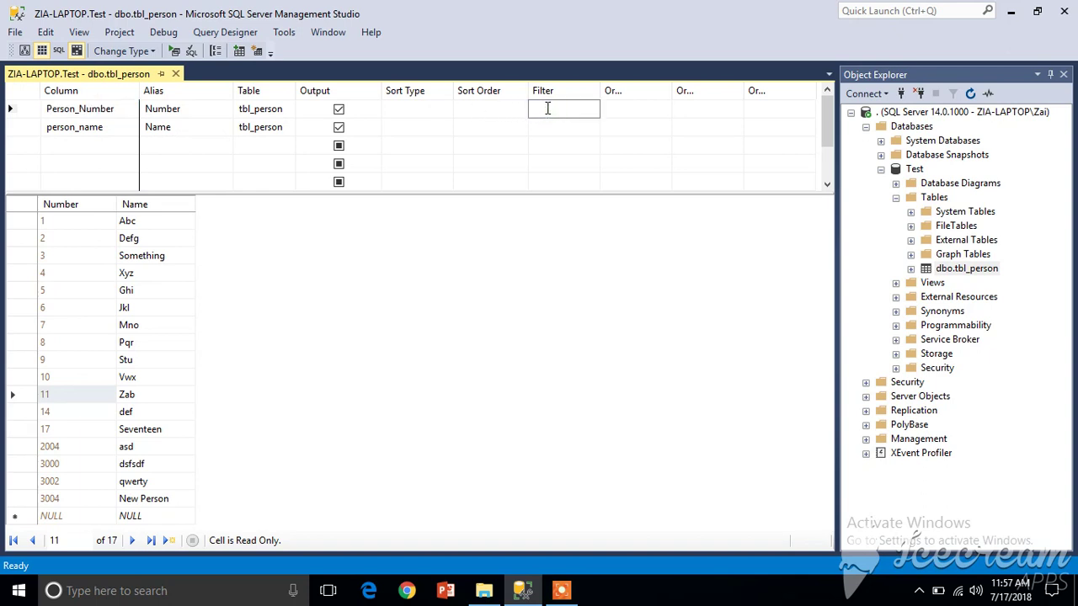
text(11)
click(549, 127)
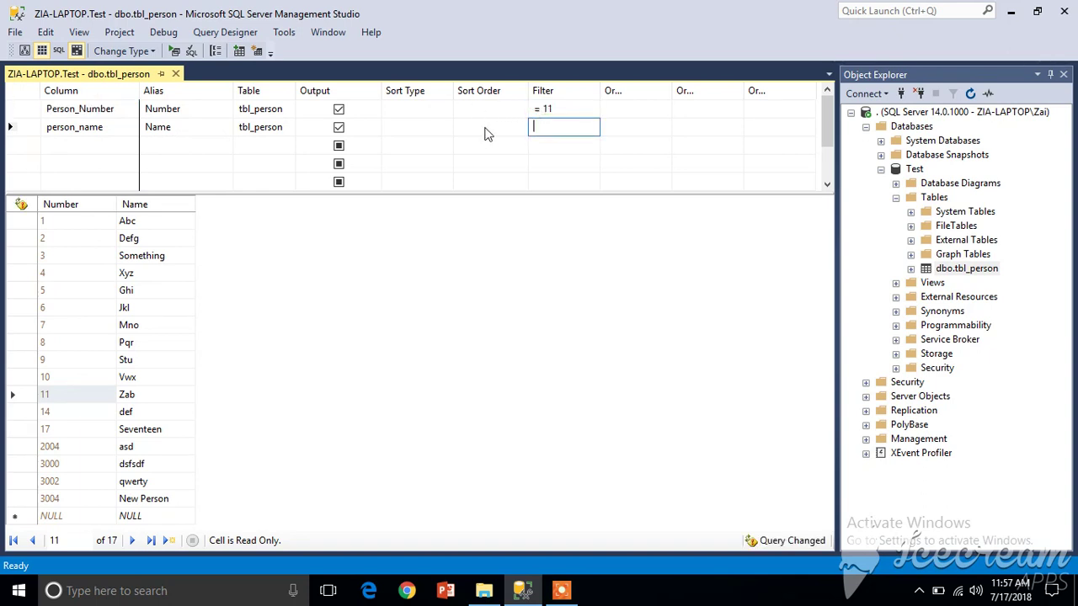
click(179, 50)
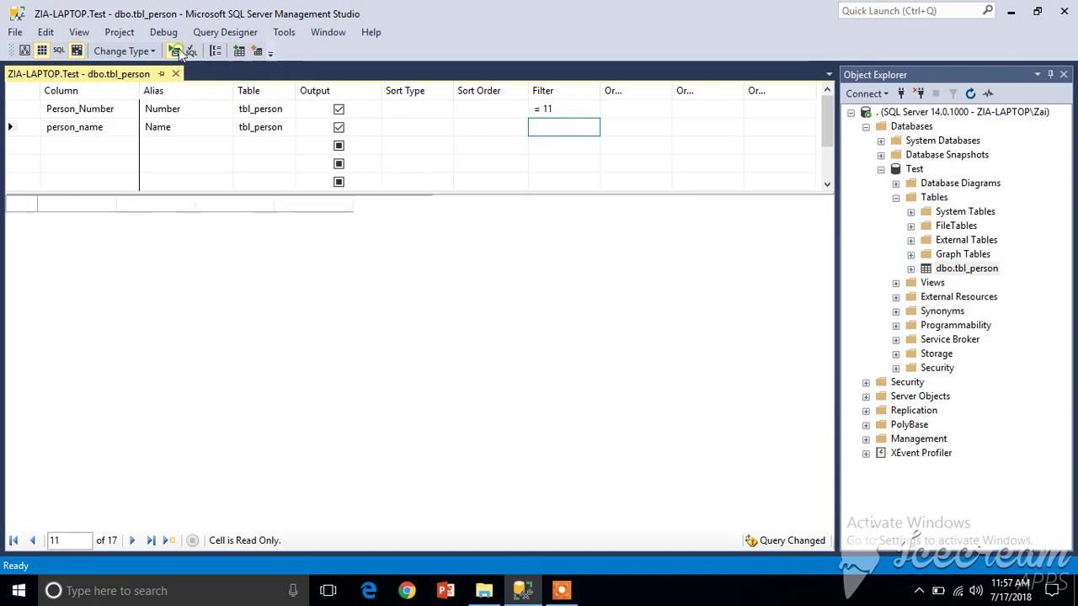